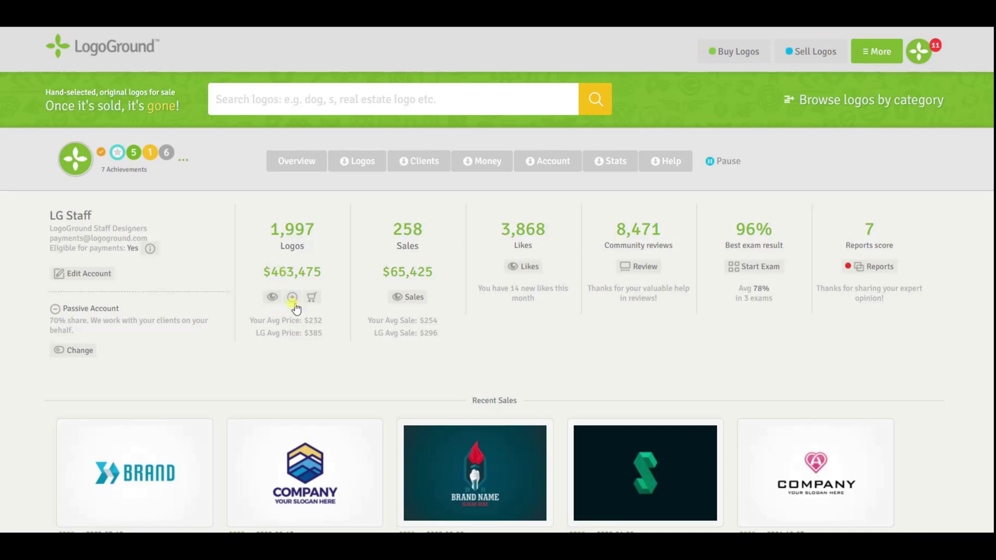
- Start a new logo upload from the Logos tab and focus the empty Logo title field
click(357, 161)
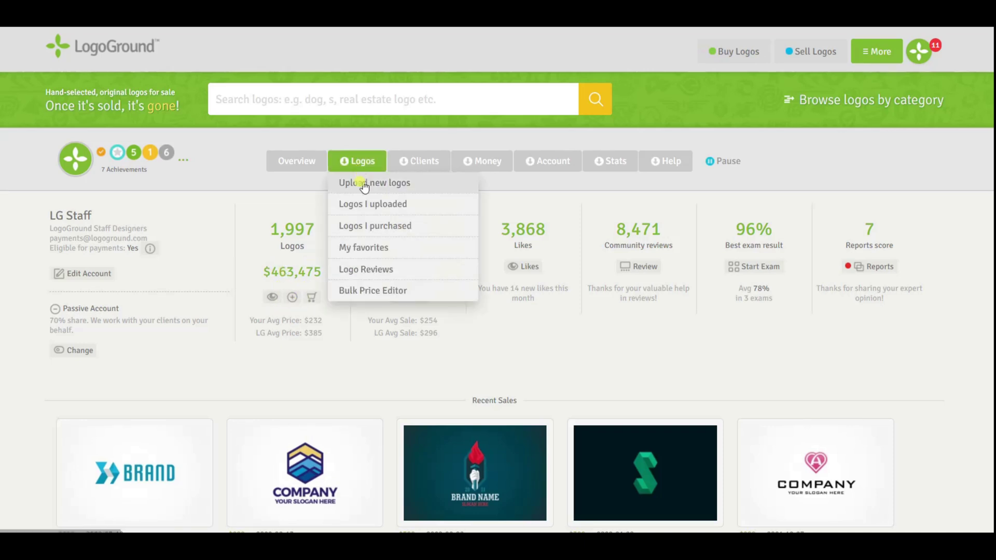
click(424, 193)
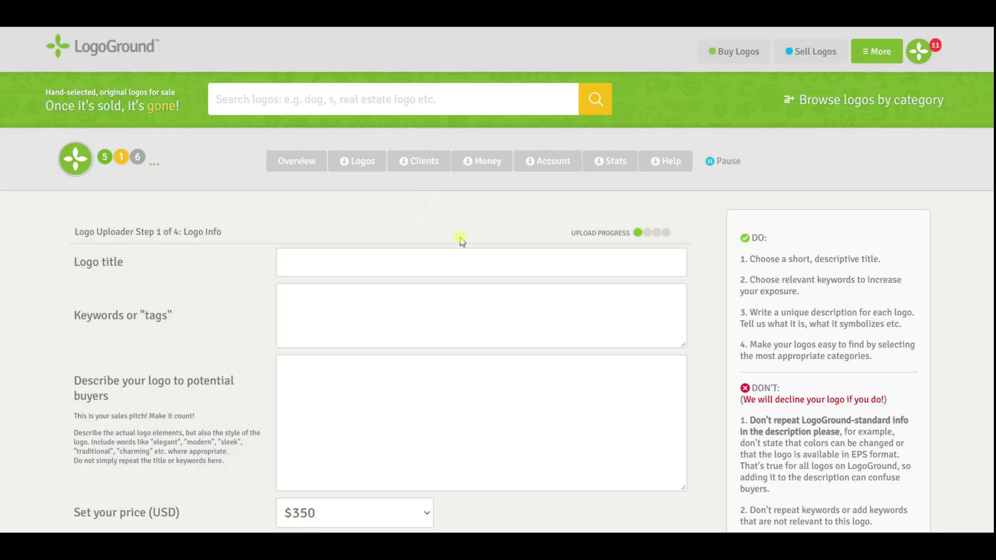
mouse_move(570, 233)
mouse_down()
mouse_move(669, 232)
mouse_move(567, 238)
mouse_up()
scroll(567, 237, down, 2)
scroll(568, 238, down, 2)
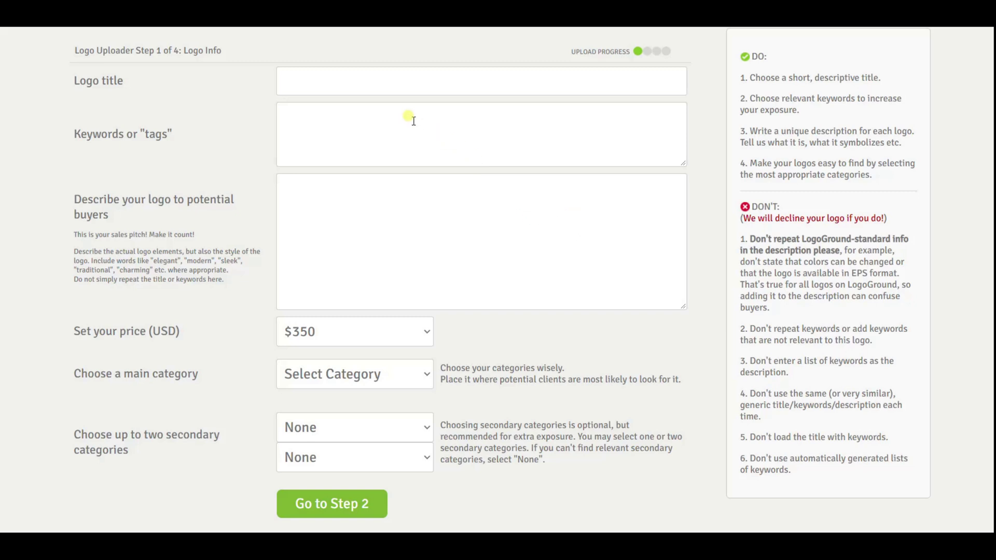
click(364, 83)
click(322, 83)
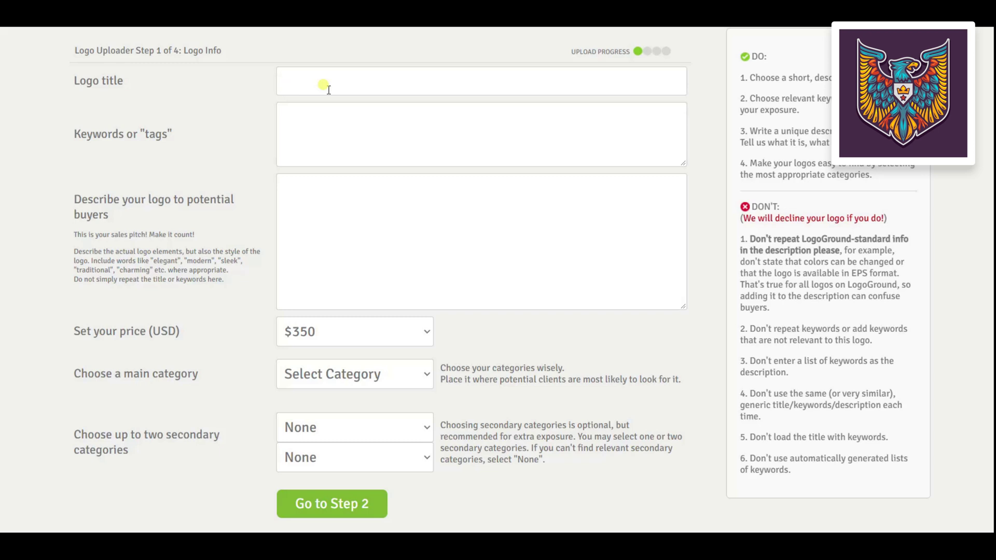
- Enter 'Eagle Crest Logo' as the logo title
text(Eagle Crest Logo)
drag(431, 74, 280, 81)
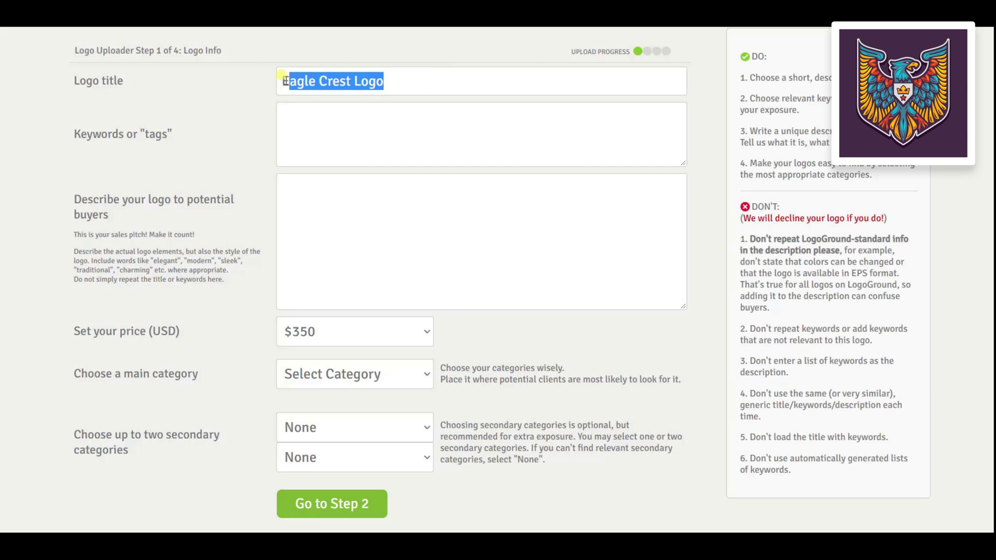
click(445, 74)
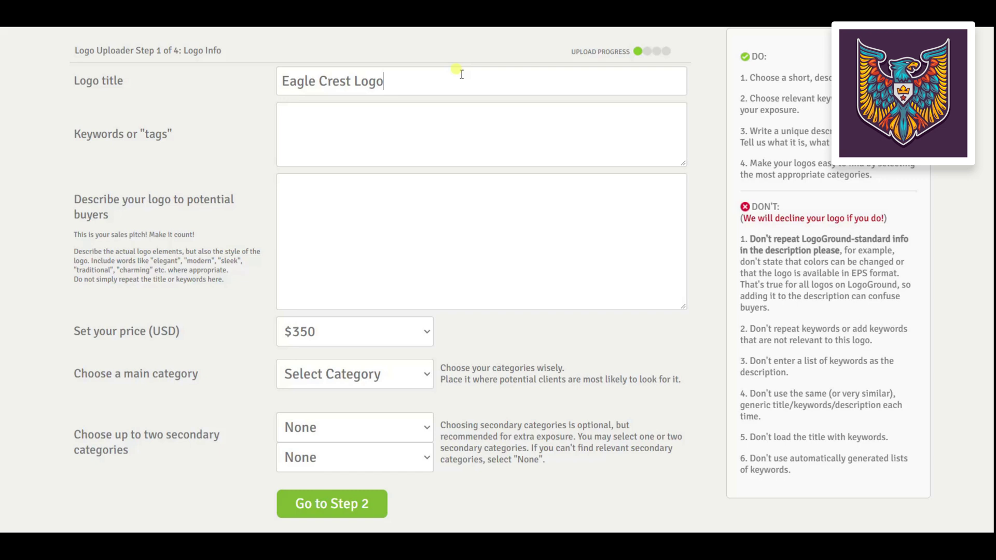
click(439, 114)
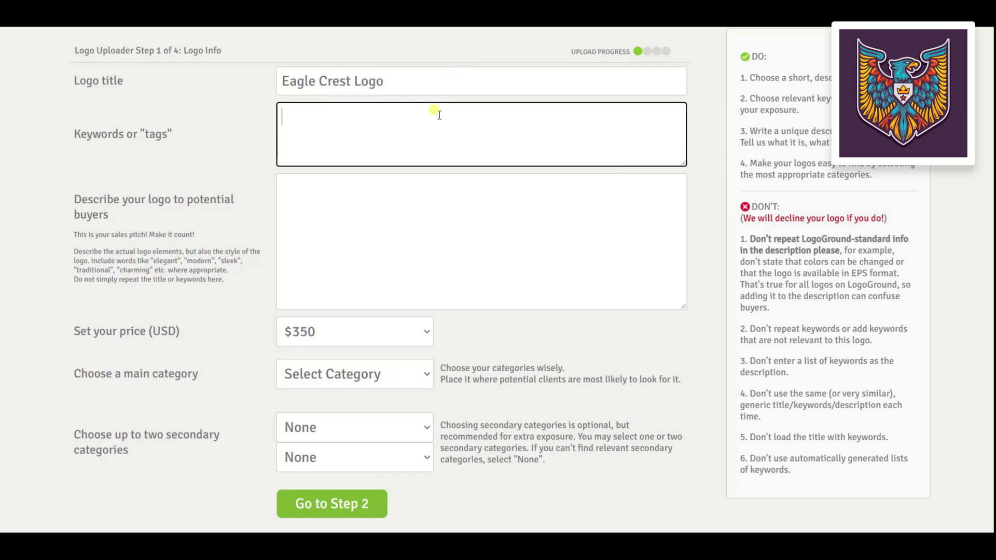
- Enter keywords eagle, crest, birds, animals, wings, heraldry, heraldic, flight, flying, feathers, shield, modern, colorful
text(eagle crest birds)
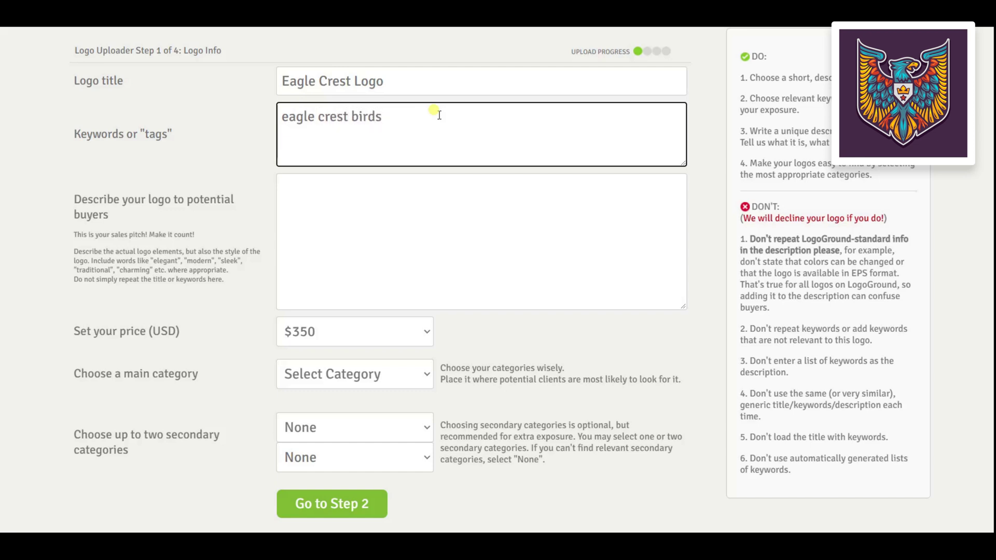
text( animals wings heraldry heraldic )
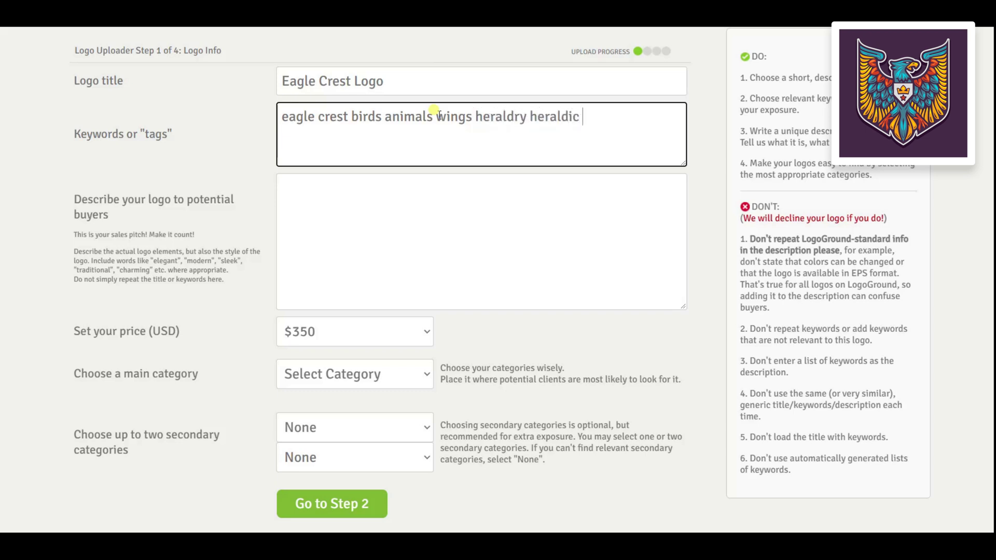
text(flight flying )
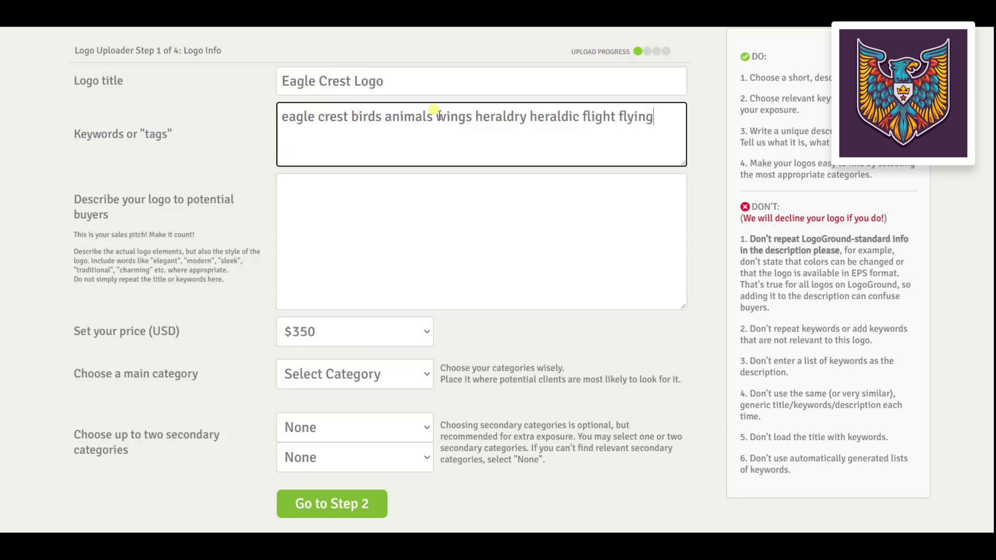
text(feathers sh)
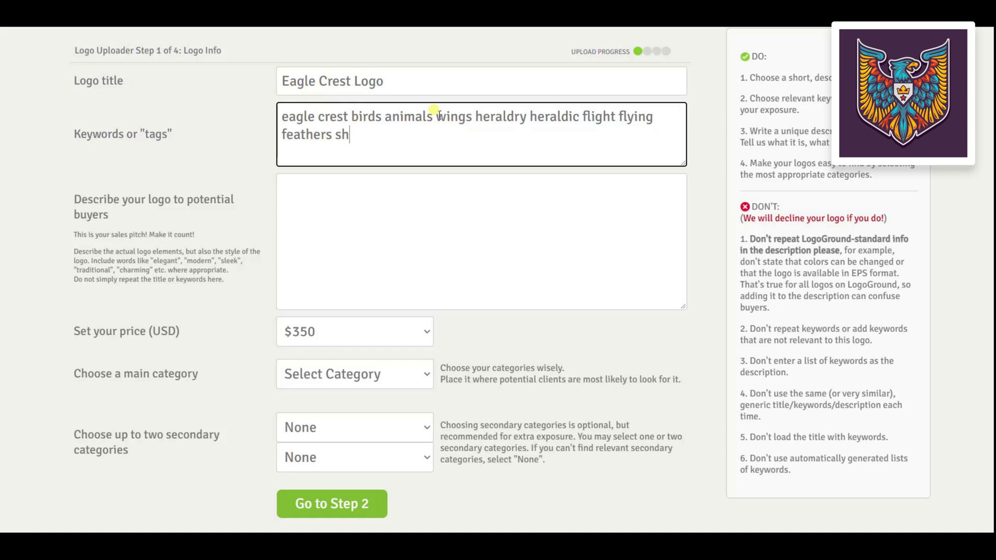
text(ield modern colorful)
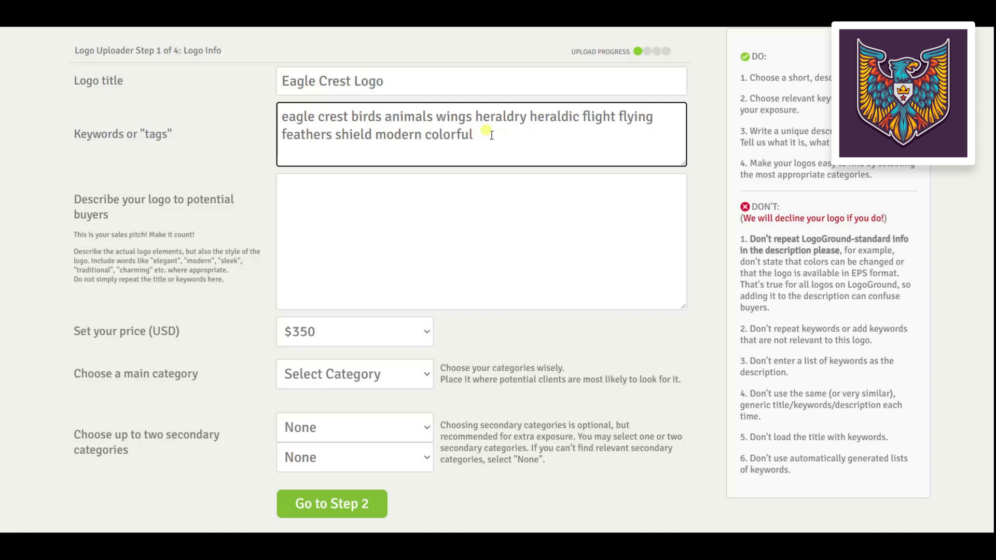
click(488, 195)
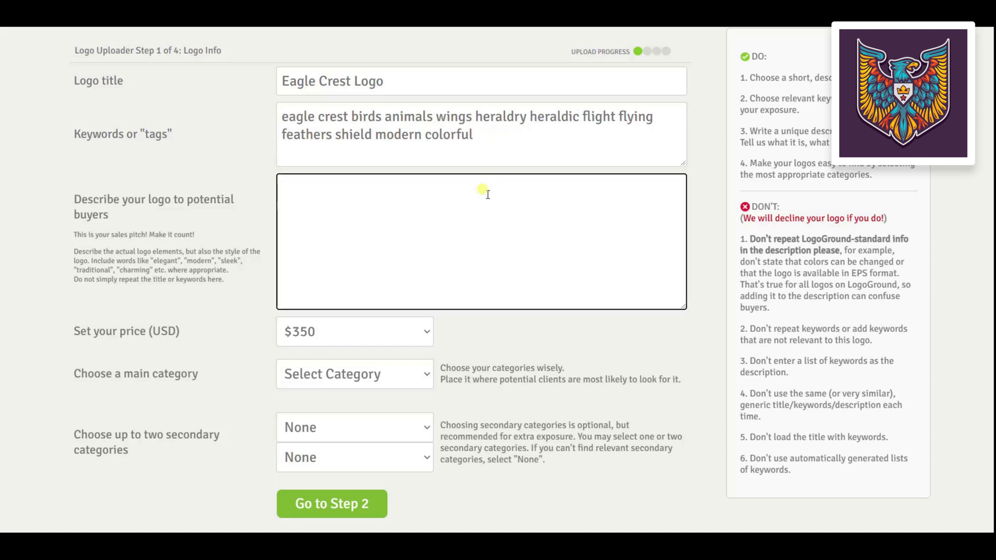
- Write the description of a modern shield-shaped eagle crest with strong colors and clear outline
text(A modern eagle crest logo with an)
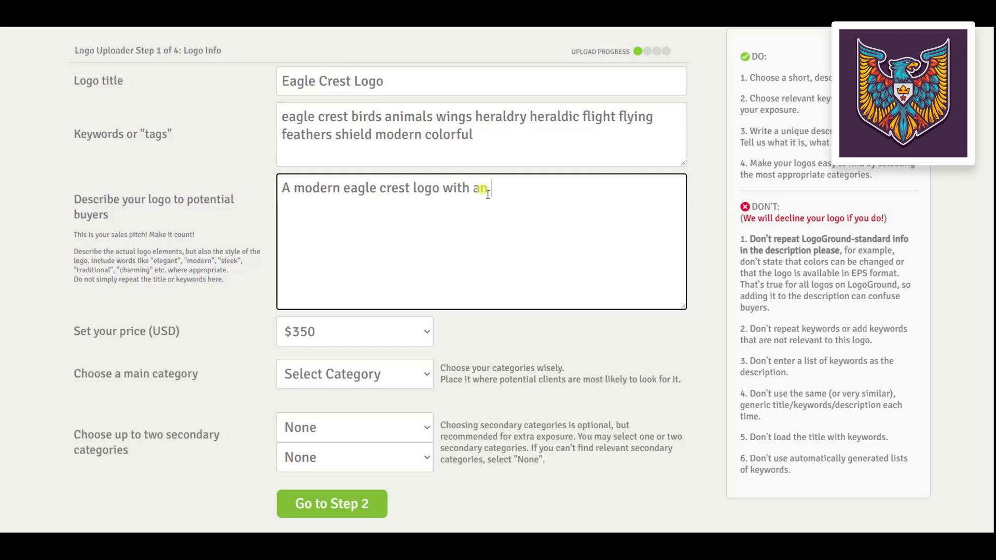
text( overall shield sha)
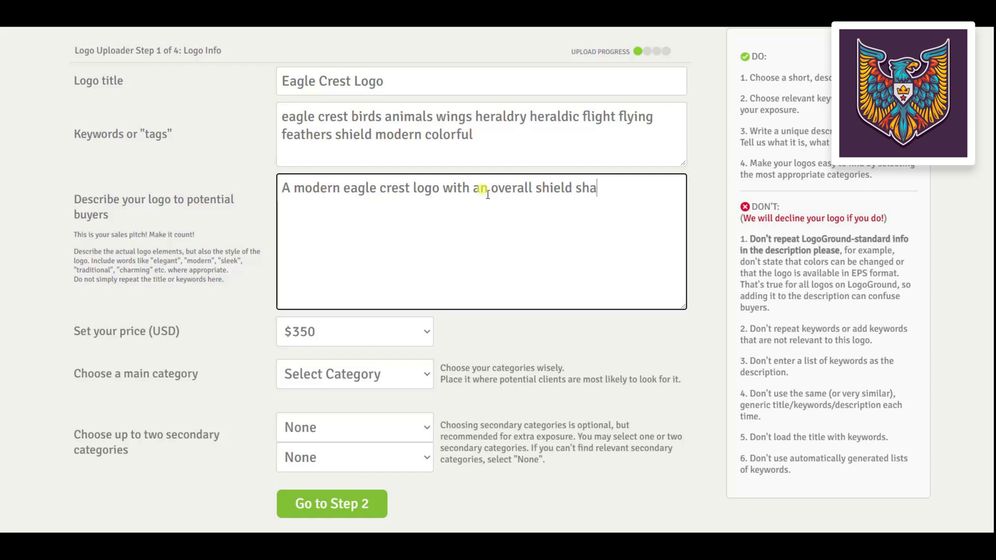
text(pe and a shield)
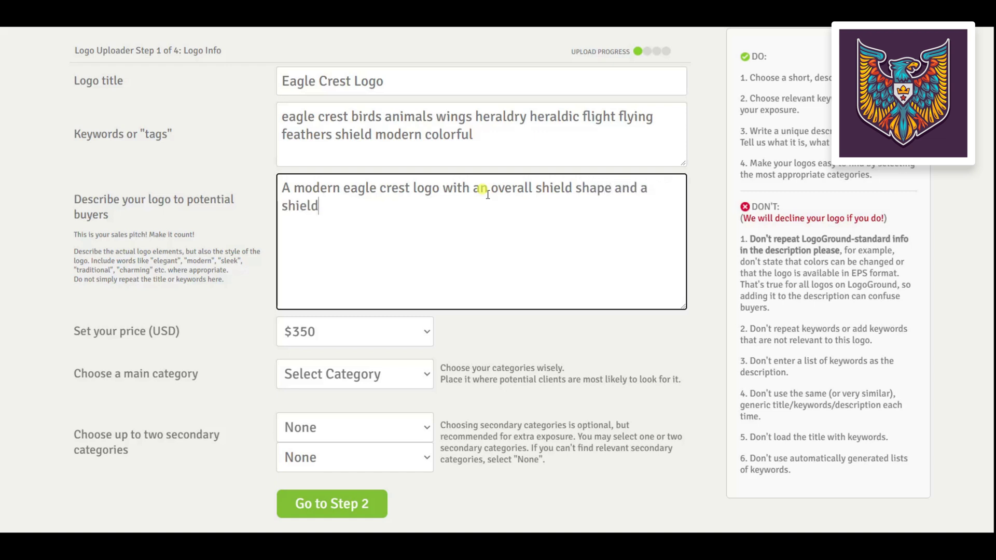
text( in the center)
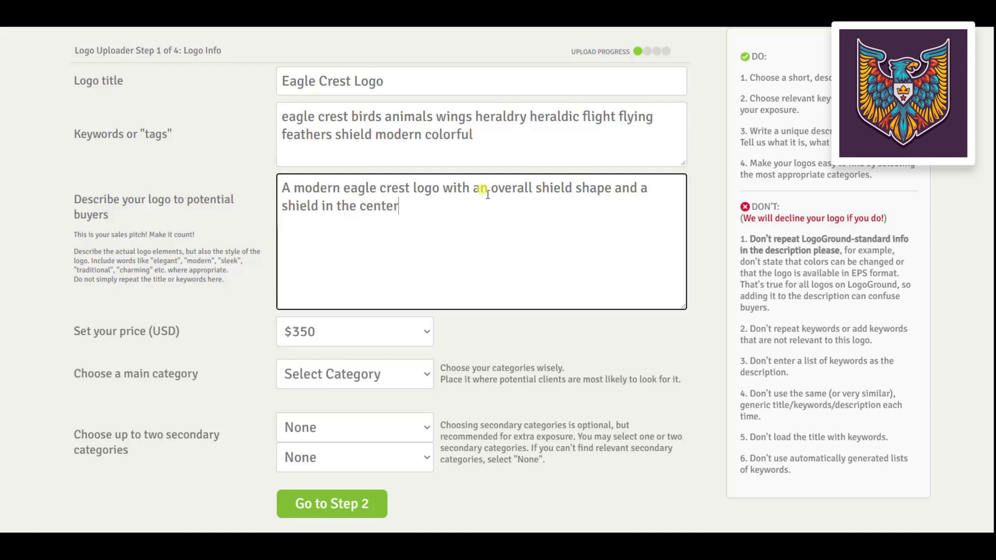
text(. The design is i)
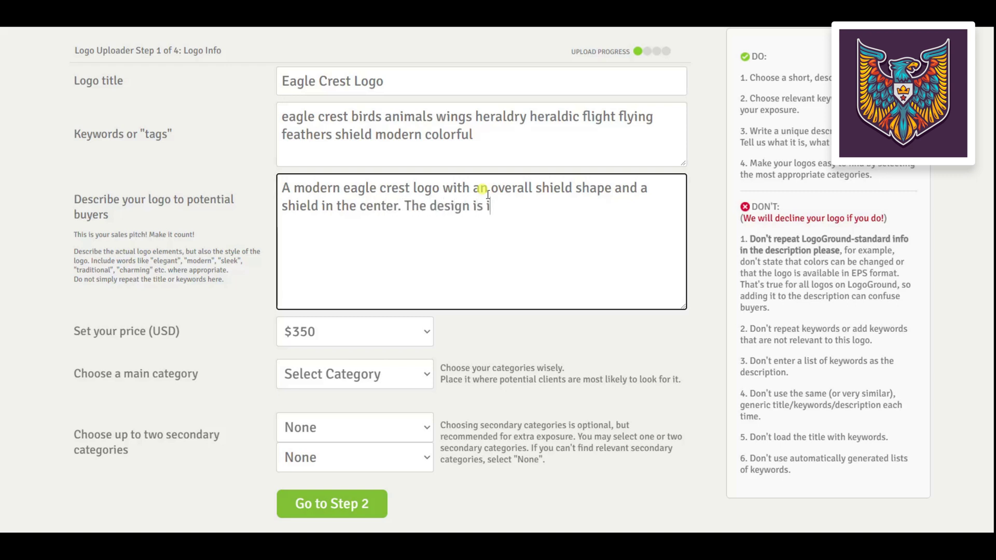
text(n the style )
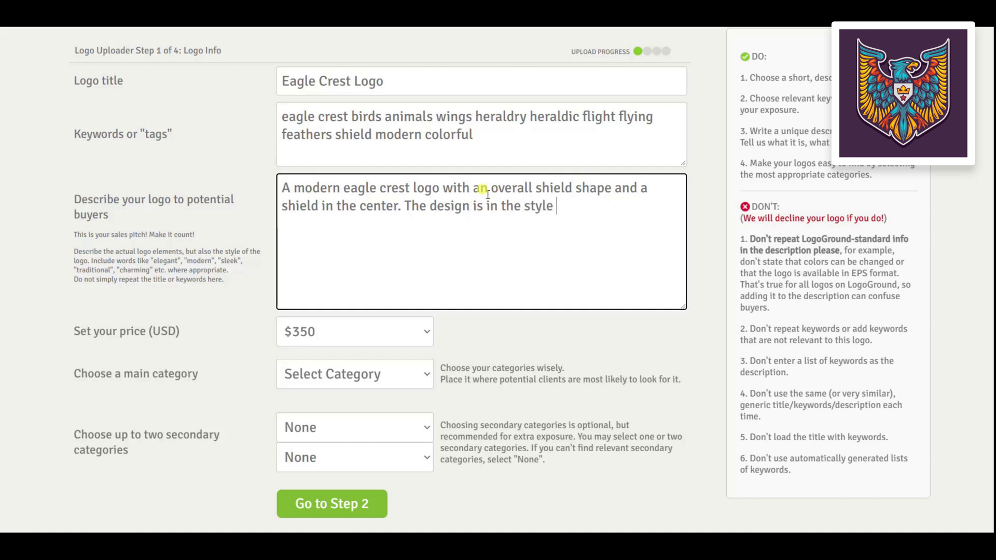
text(of heraldry with strong colors and a)
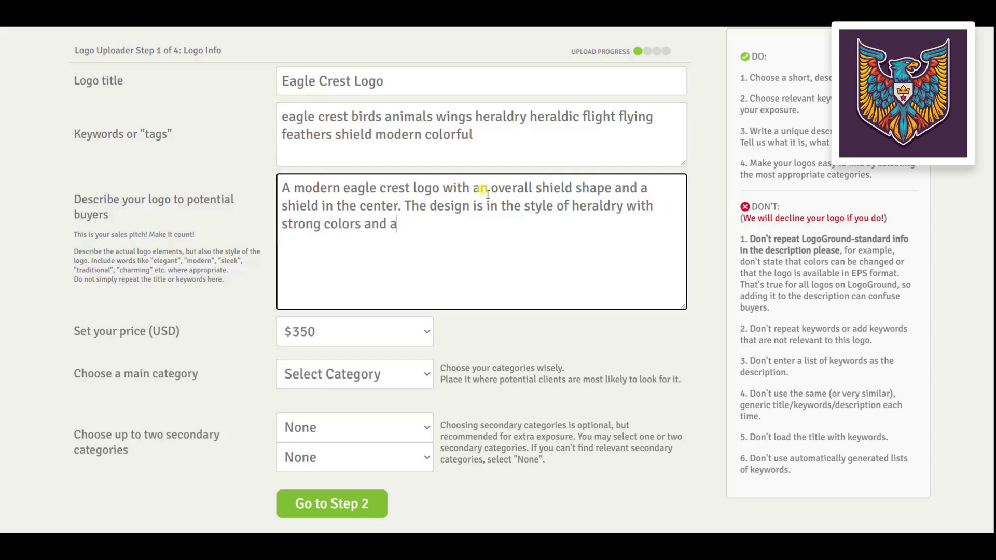
text( l)
key(BackSpace)
text(clear outline to)
text(he)
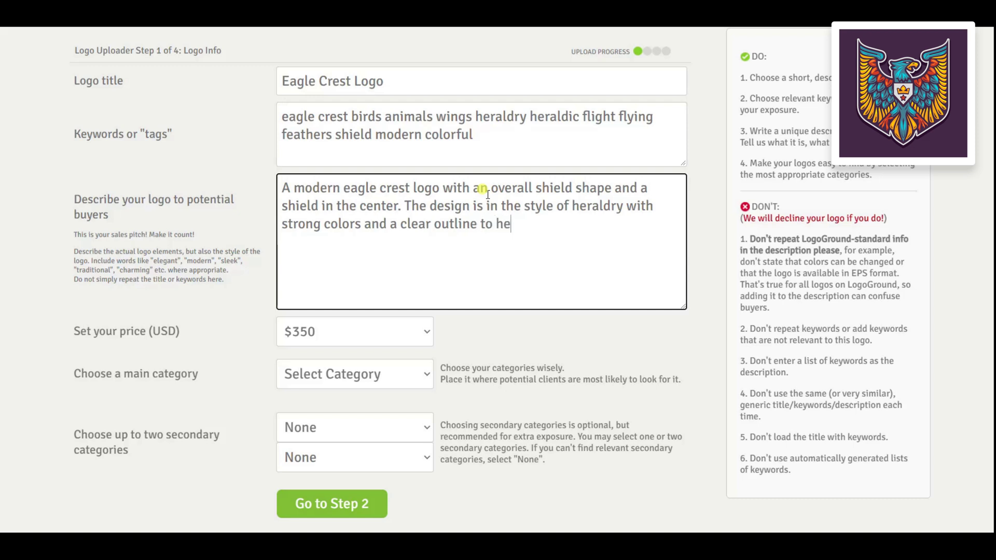
text(lp define the shape.)
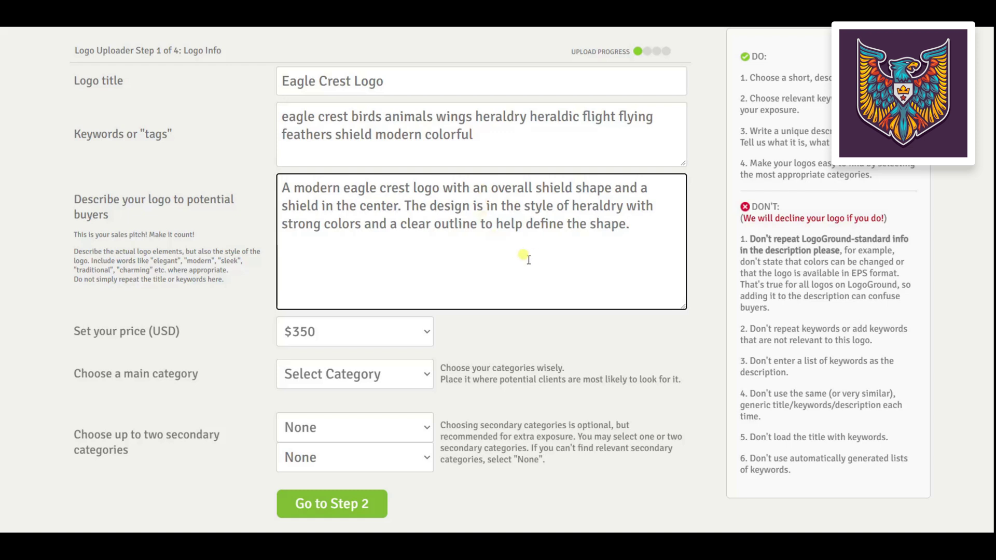
- Edit the word 'design' in the description, leaving it as 'designn'
click(469, 210)
text(n)
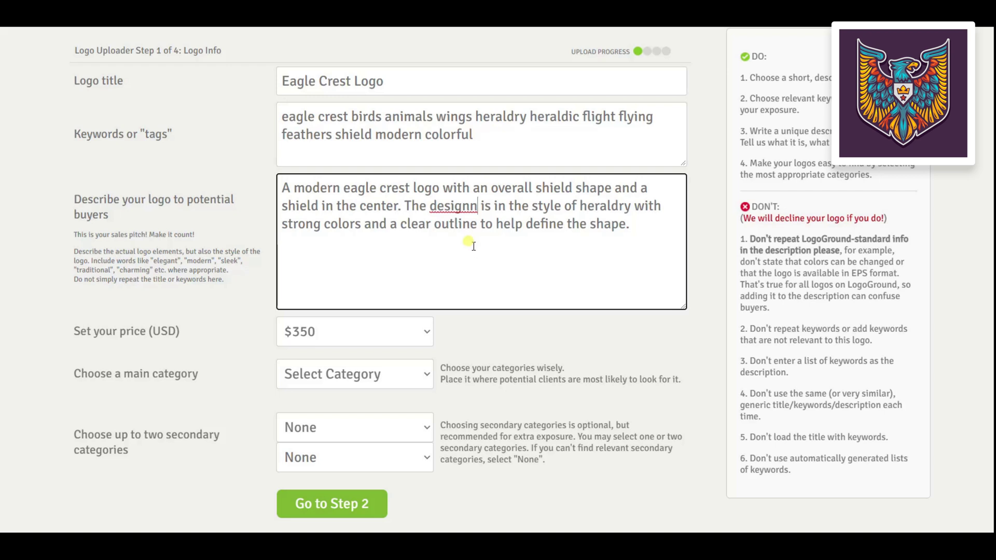
click(430, 210)
drag(430, 210, 478, 210)
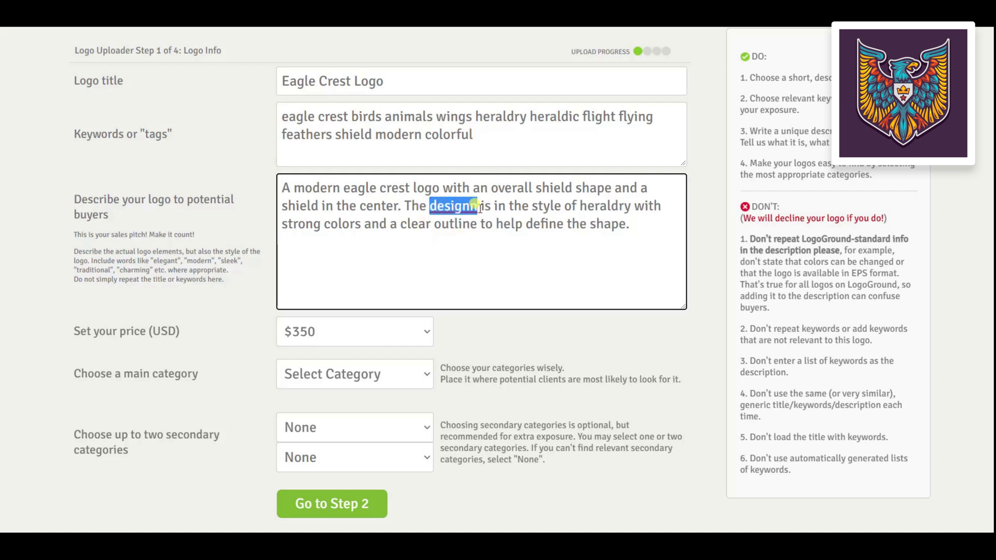
click(445, 225)
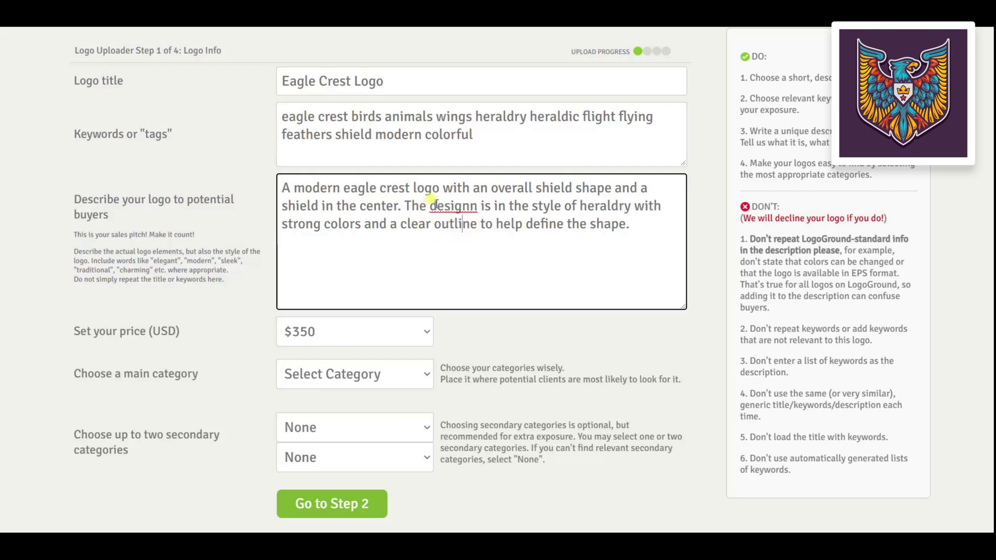
- Remove the extra 'n' from 'designn' and review the finished description
drag(431, 208, 473, 207)
click(476, 207)
key(BackSpace)
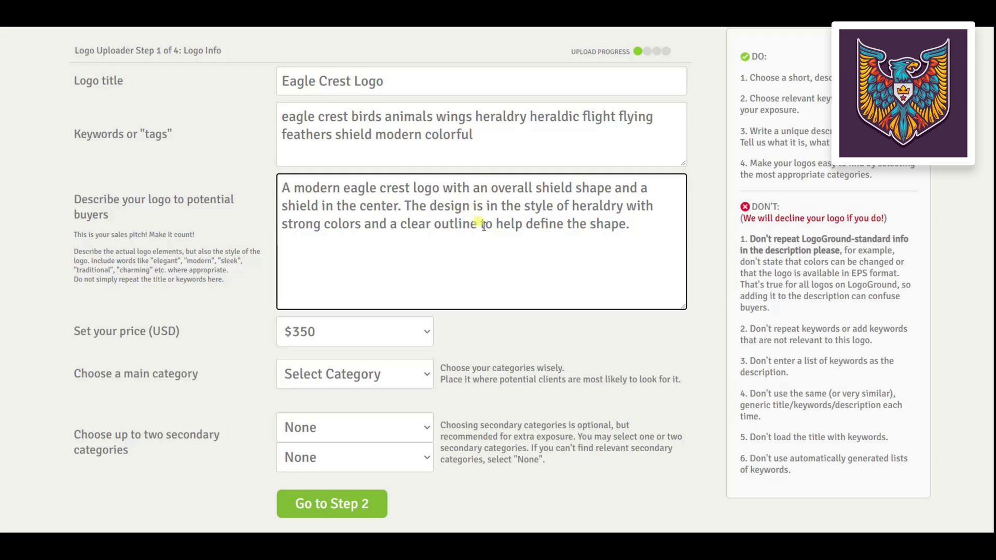
click(491, 227)
click(661, 231)
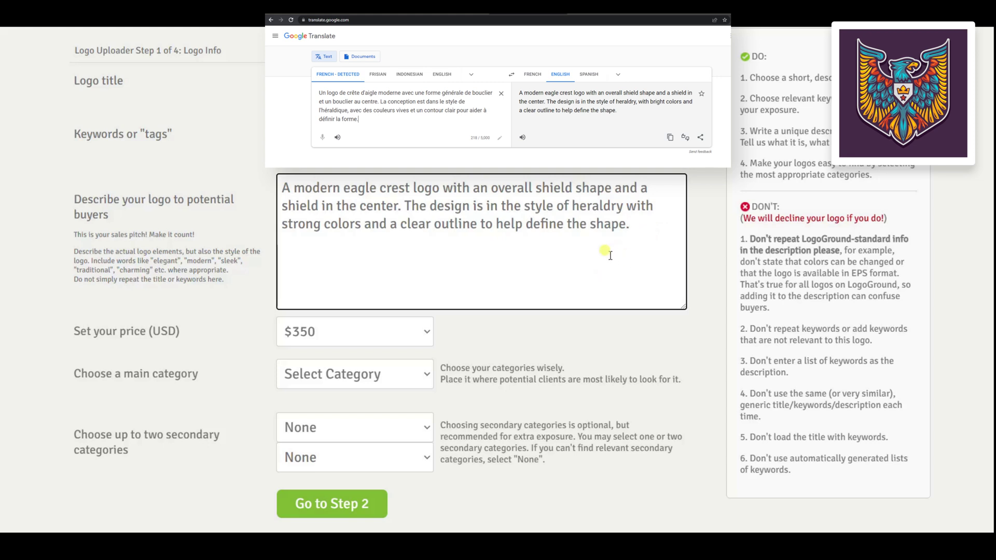
drag(641, 225, 283, 185)
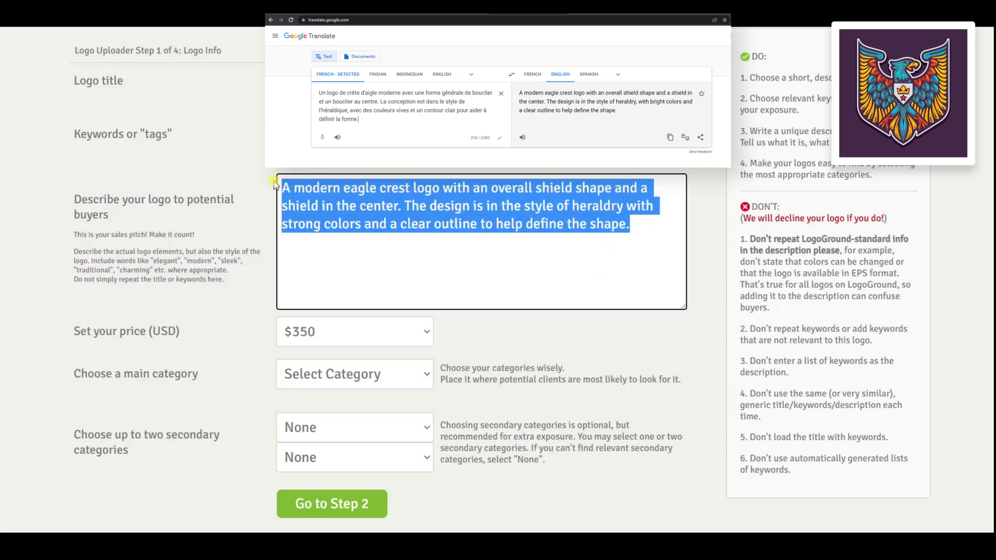
click(639, 227)
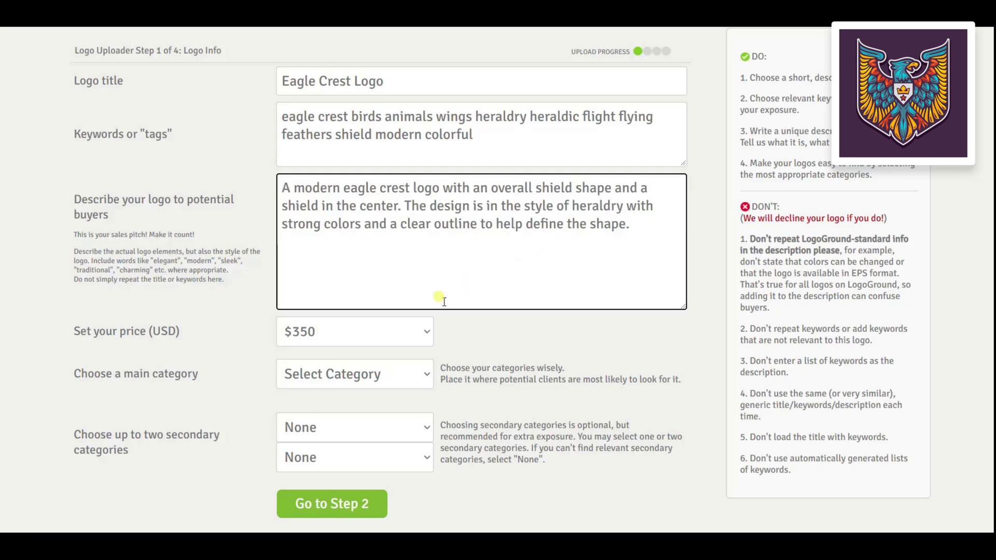
- Set the logo price to $1,200
click(428, 332)
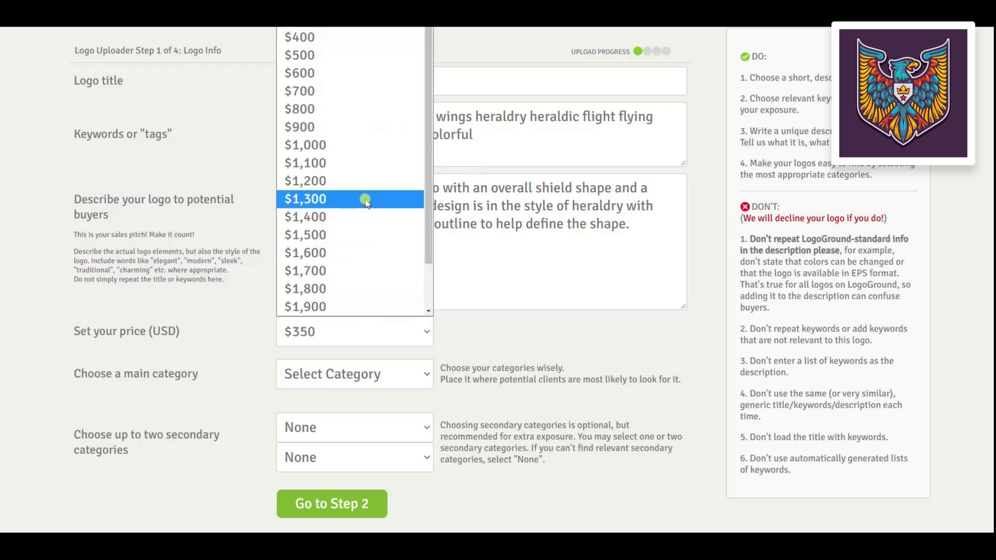
click(369, 147)
click(382, 333)
click(351, 239)
click(335, 334)
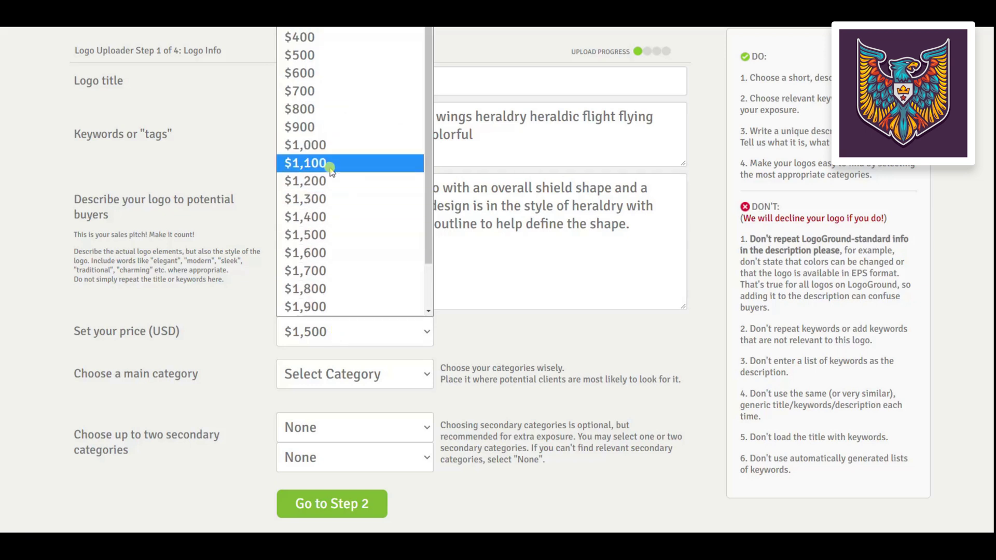
click(323, 185)
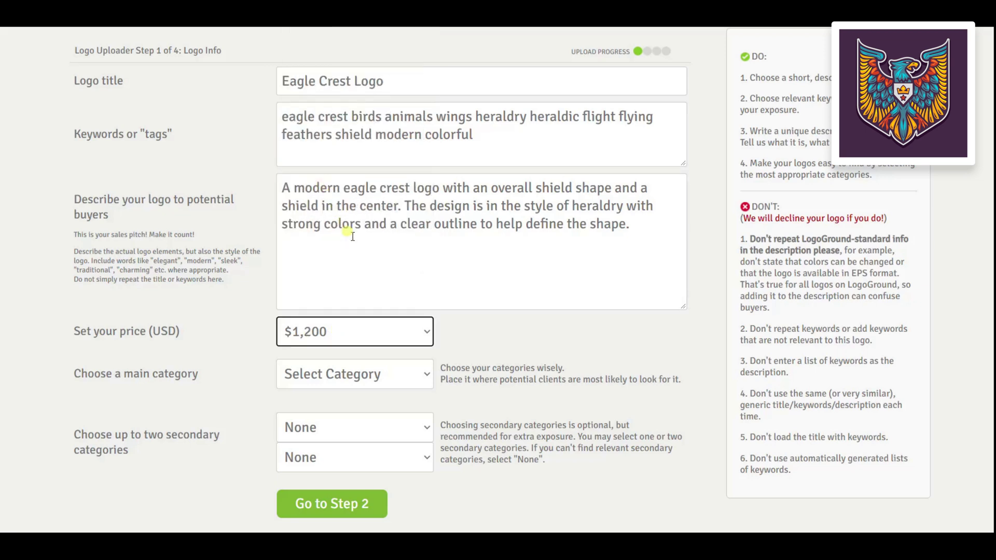
- Choose Animals - Birds as main category, with General and Heraldry as secondary categories
click(407, 387)
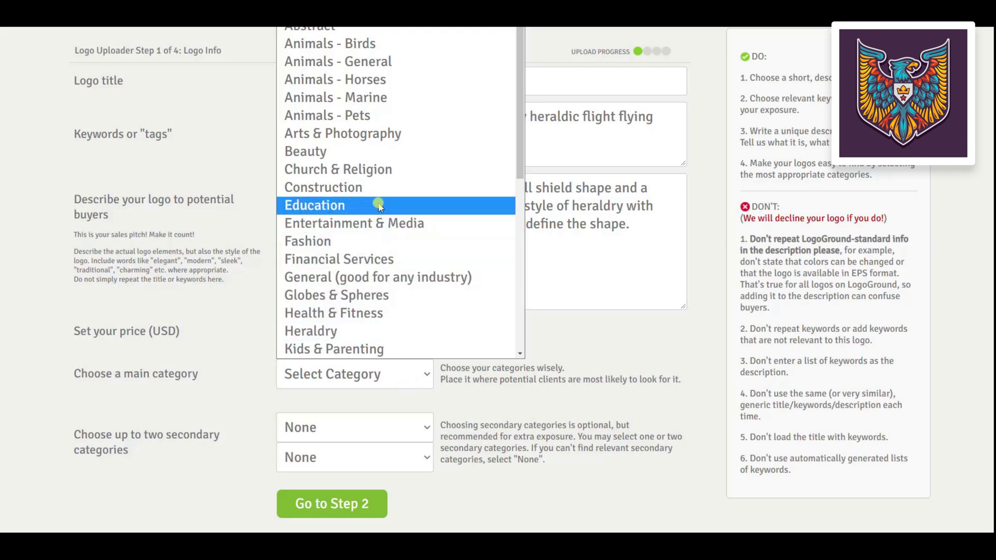
scroll(384, 203, down, 3)
scroll(380, 206, up, 3)
click(367, 45)
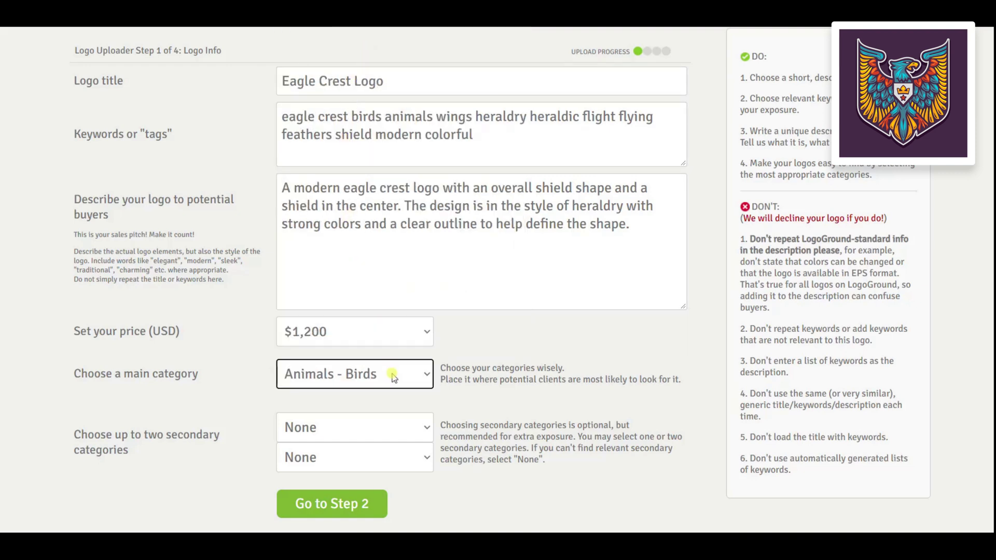
click(384, 427)
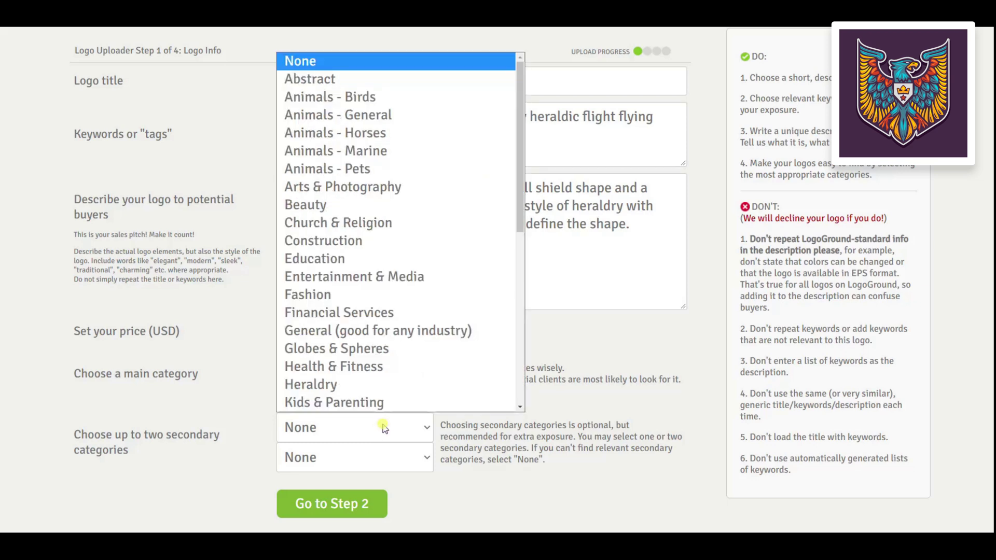
click(377, 337)
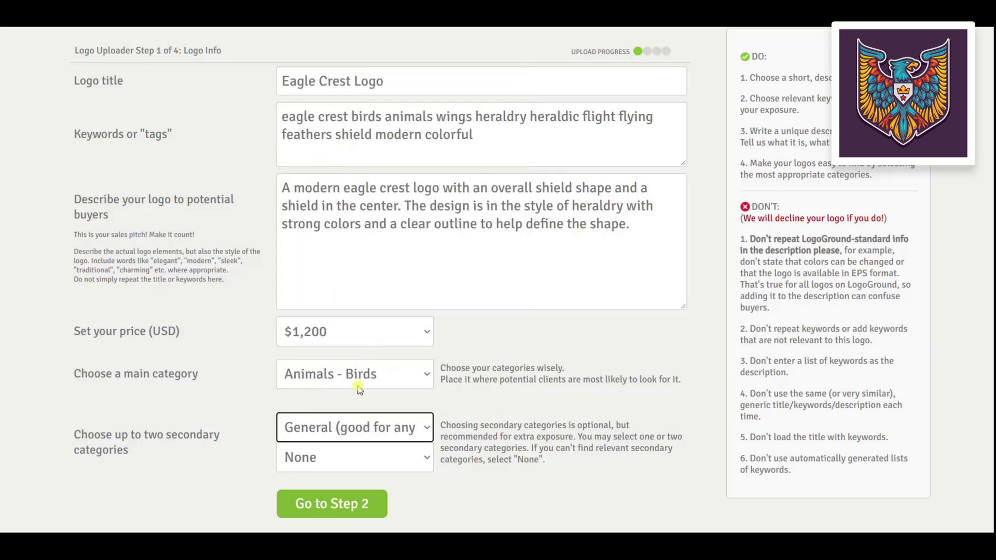
click(355, 433)
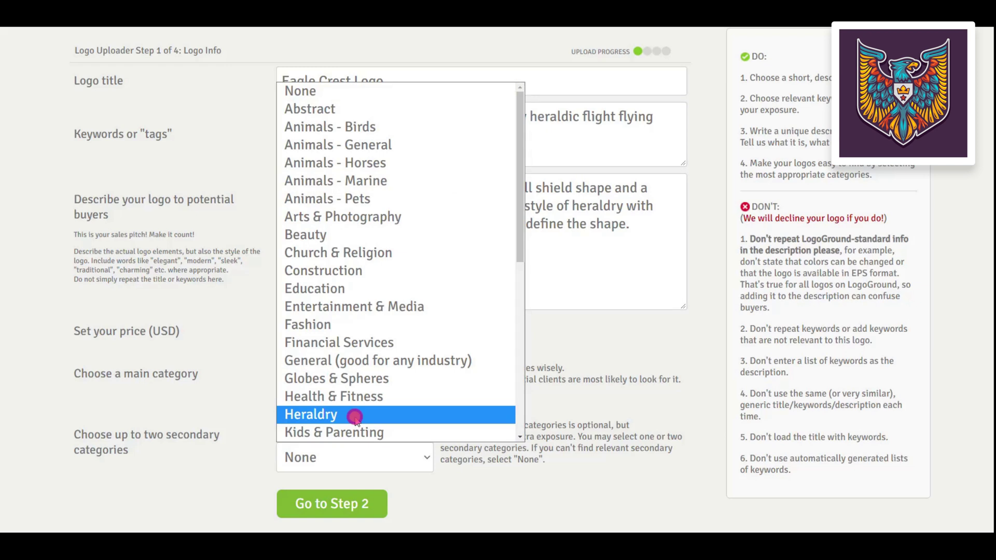
click(354, 415)
drag(578, 426, 617, 426)
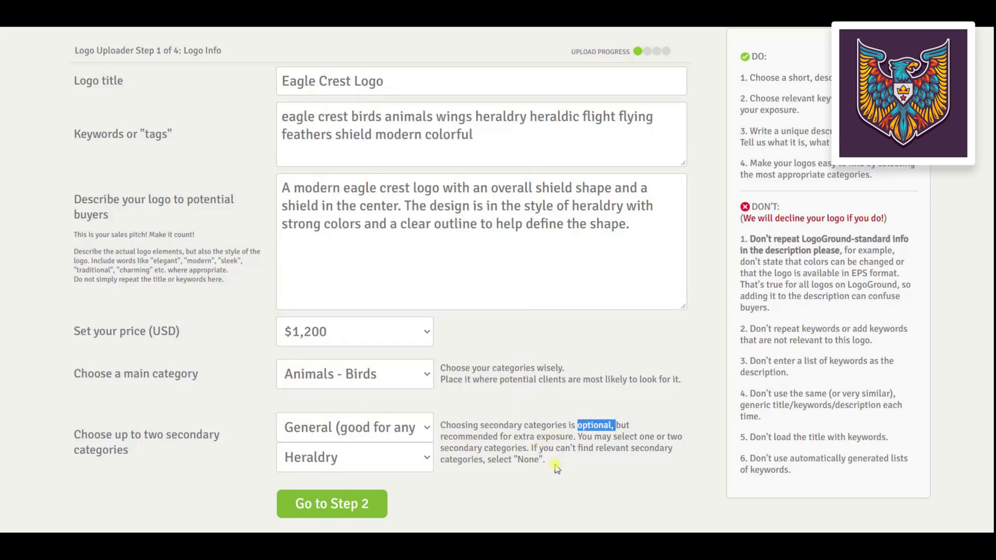
drag(518, 458, 536, 460)
click(531, 451)
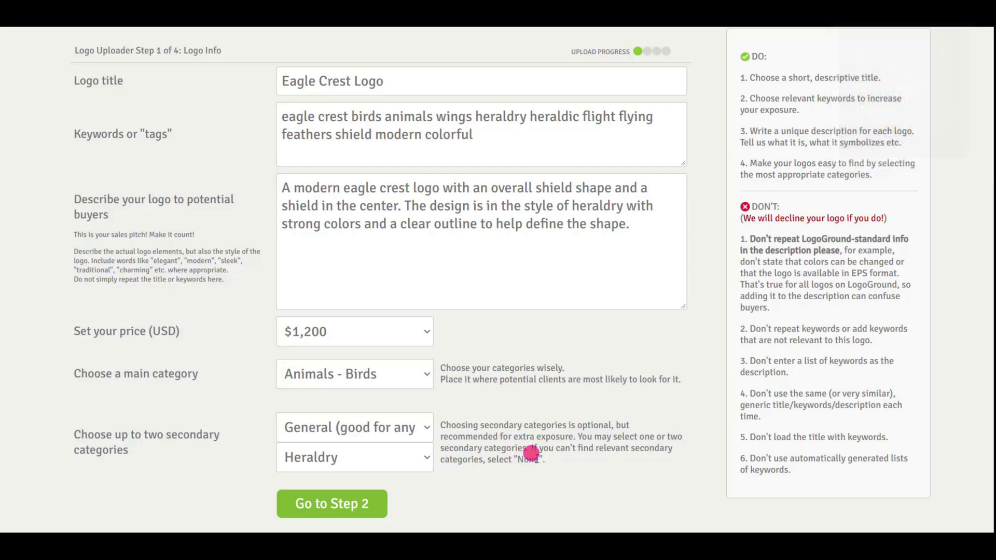
- Submit the logo info and upload eagle-crest-logo.jpg as preview and eagle-crest-logo.eps as vector
click(366, 501)
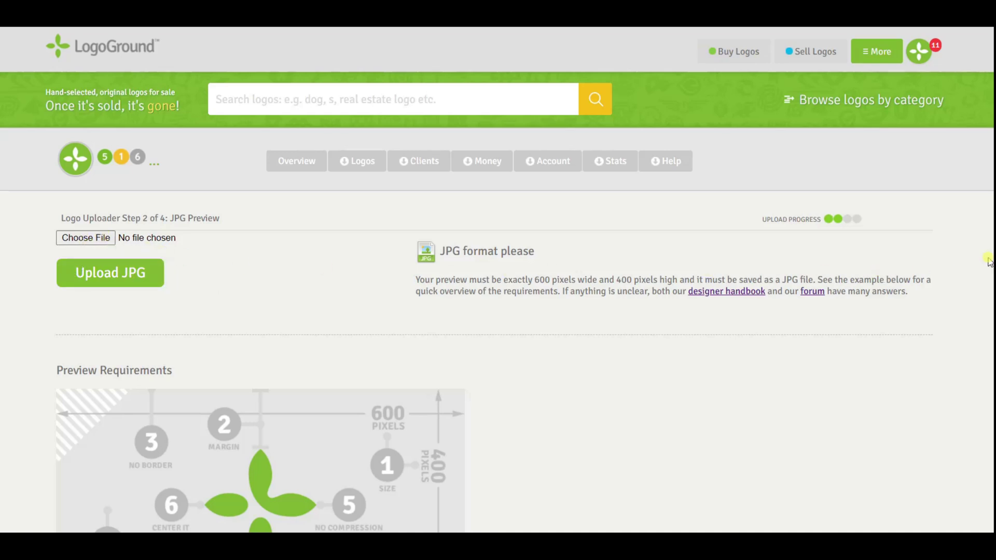
drag(988, 260, 110, 248)
click(115, 273)
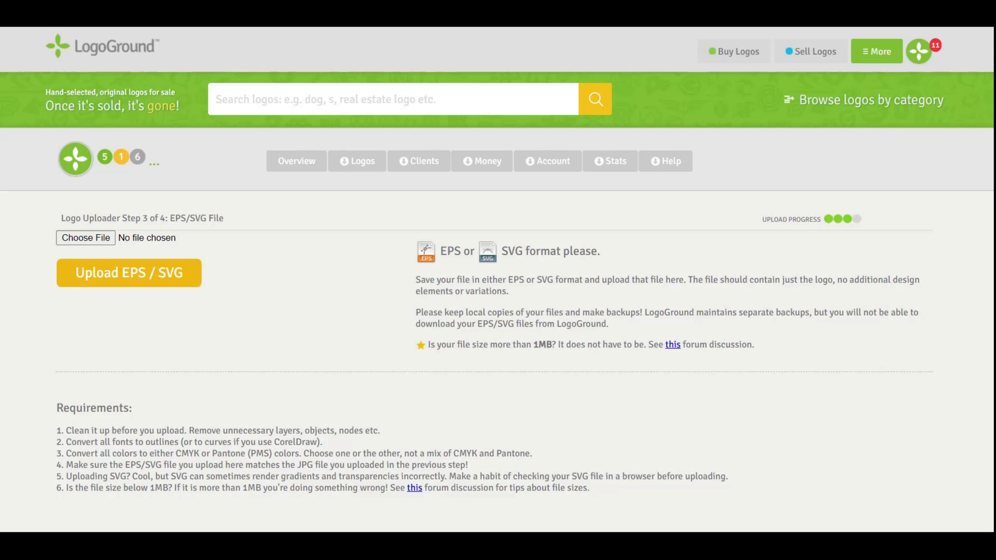
drag(993, 298, 92, 242)
click(128, 272)
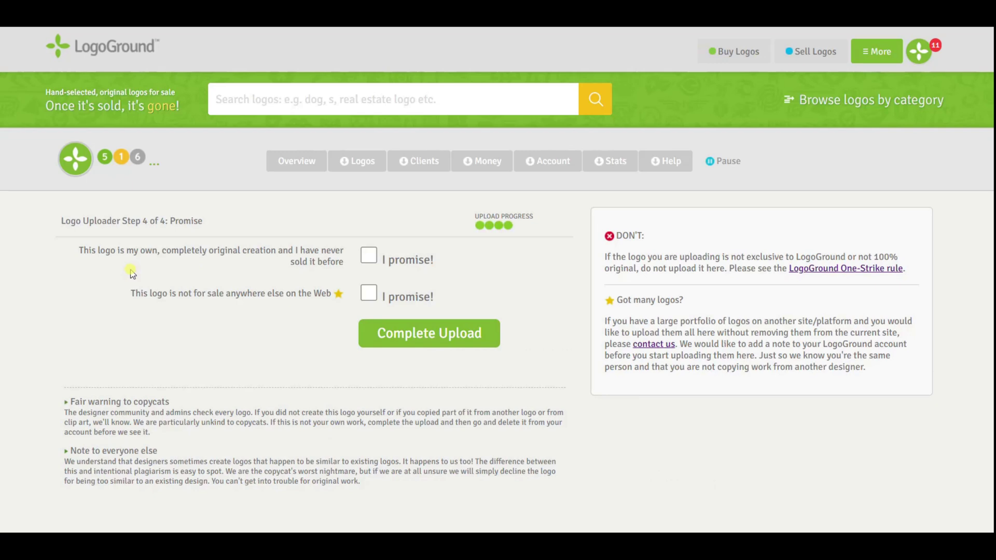
- Tick both 'I promise!' boxes: the logo is original and not sold elsewhere
drag(77, 251, 276, 246)
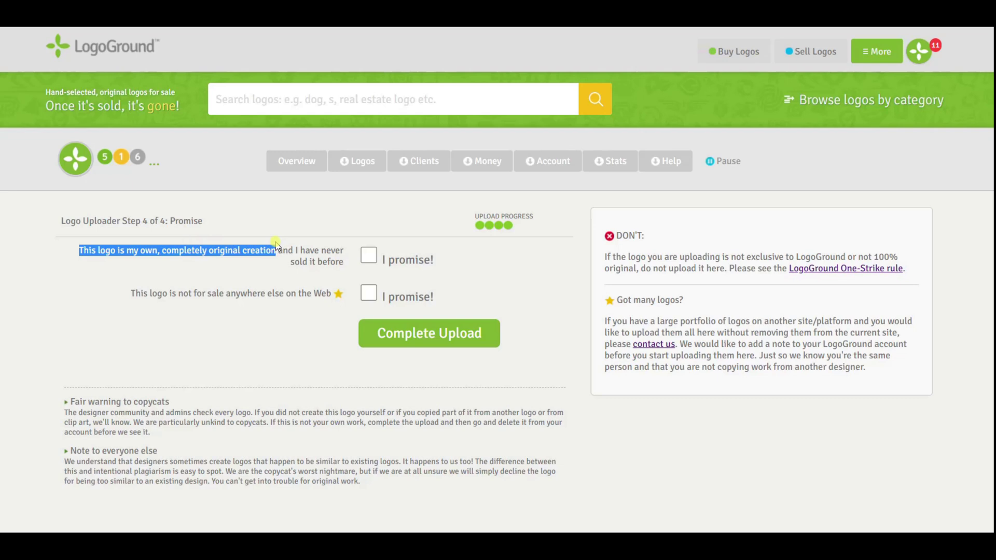
click(291, 265)
click(369, 256)
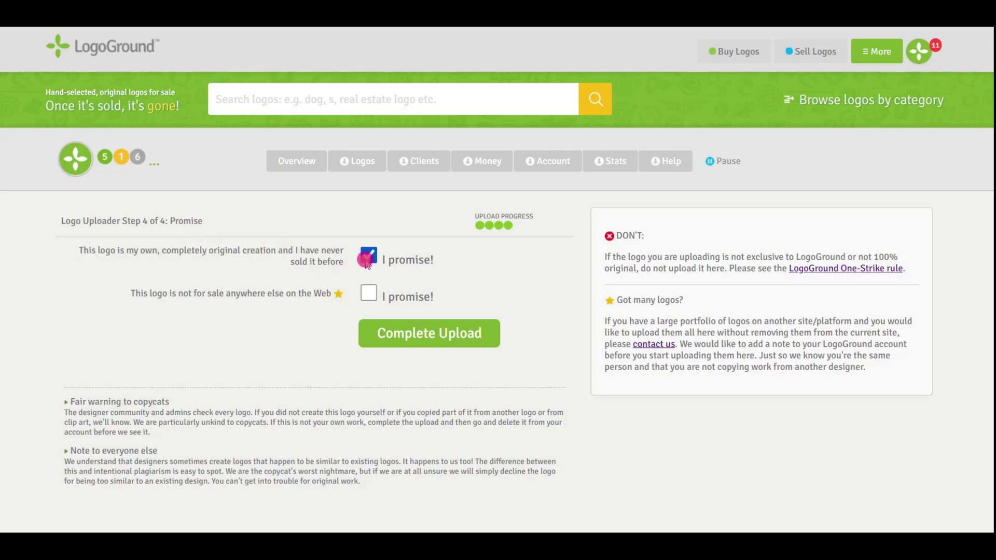
drag(129, 294, 163, 302)
click(166, 306)
click(370, 297)
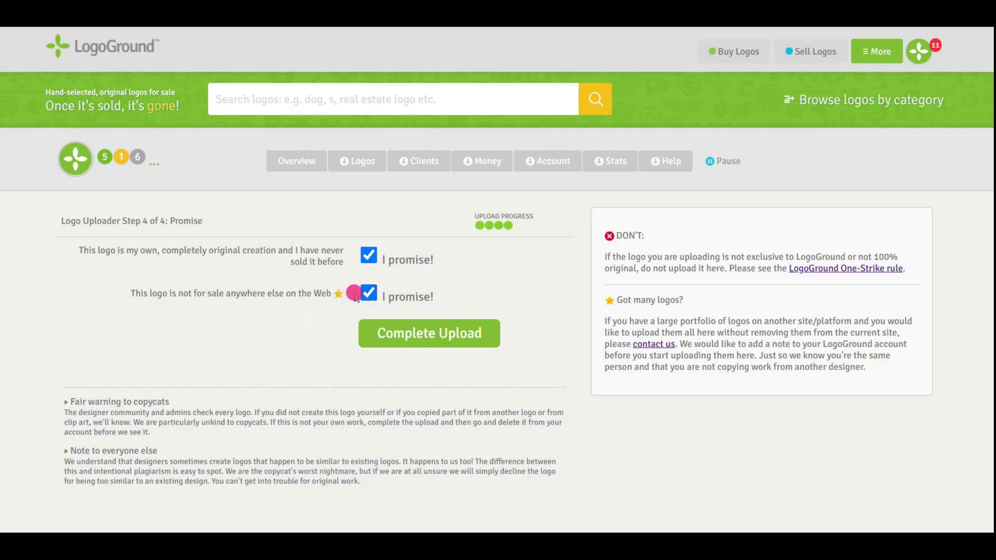
drag(606, 307, 683, 300)
click(708, 302)
drag(702, 372, 741, 373)
- Complete the upload and read the Done page's pending-review notice
click(713, 372)
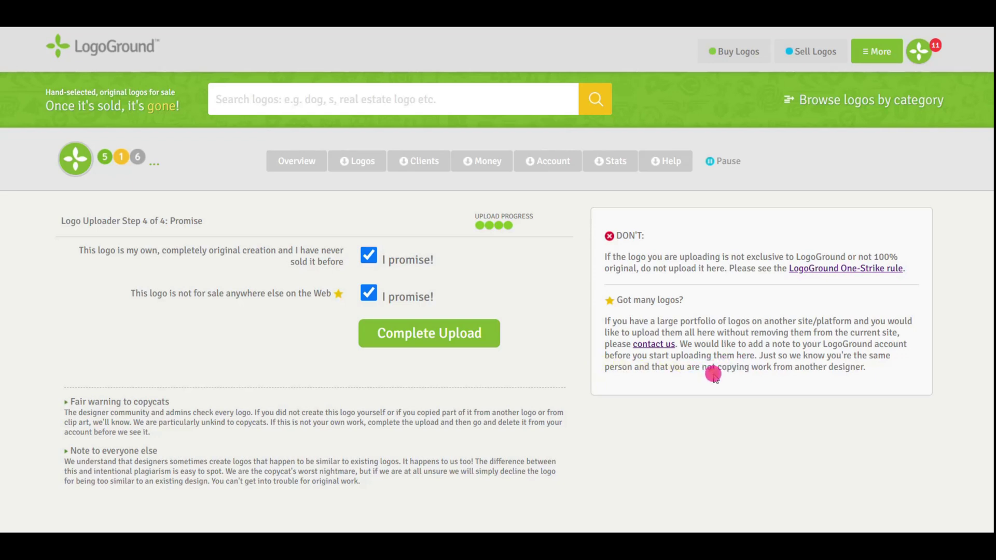
click(429, 346)
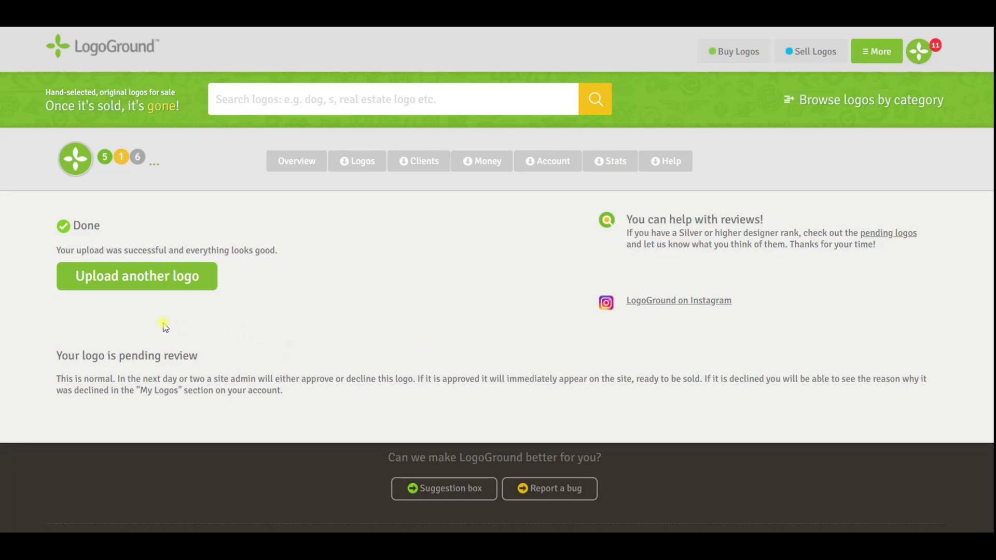
drag(55, 355, 213, 362)
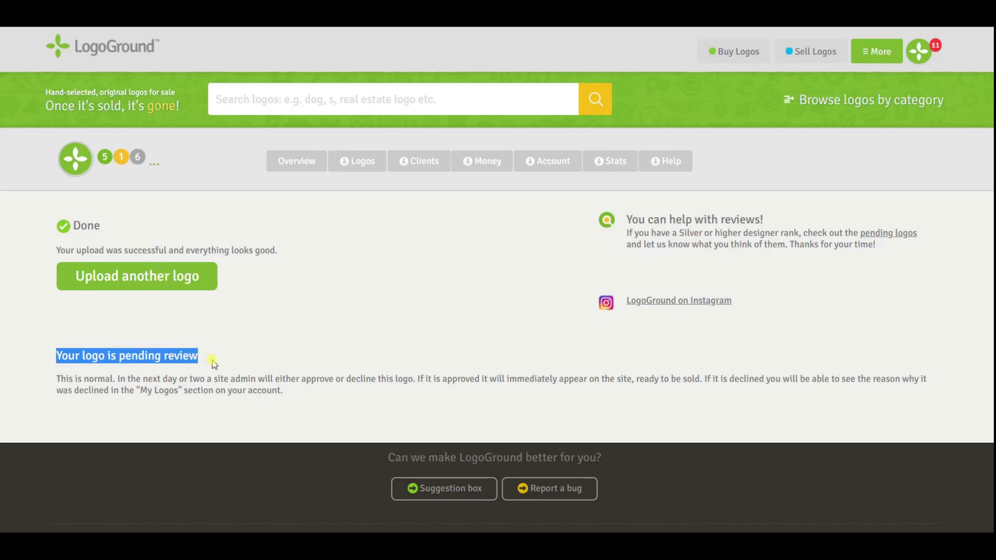
click(212, 358)
double_click(144, 378)
click(182, 377)
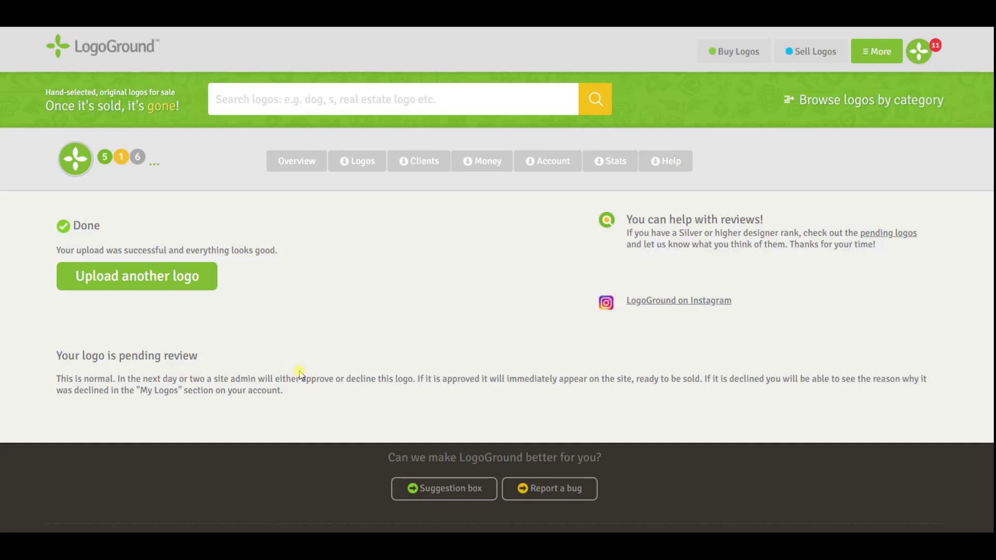